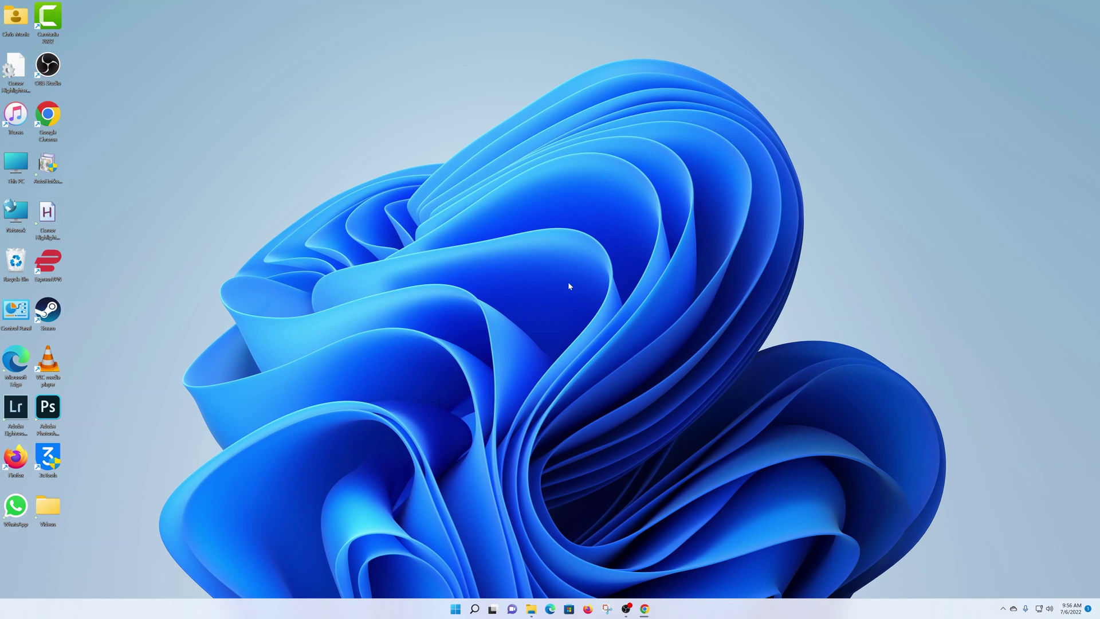
Launch Settings from Start and go to Accounts > Your info for the local account.
click(455, 609)
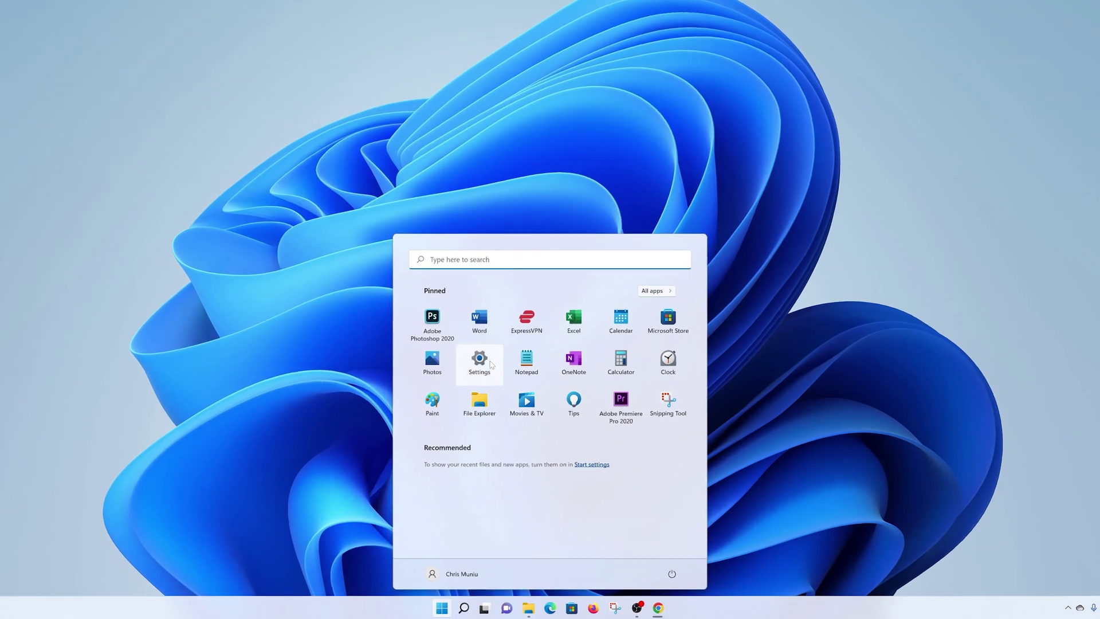
click(491, 365)
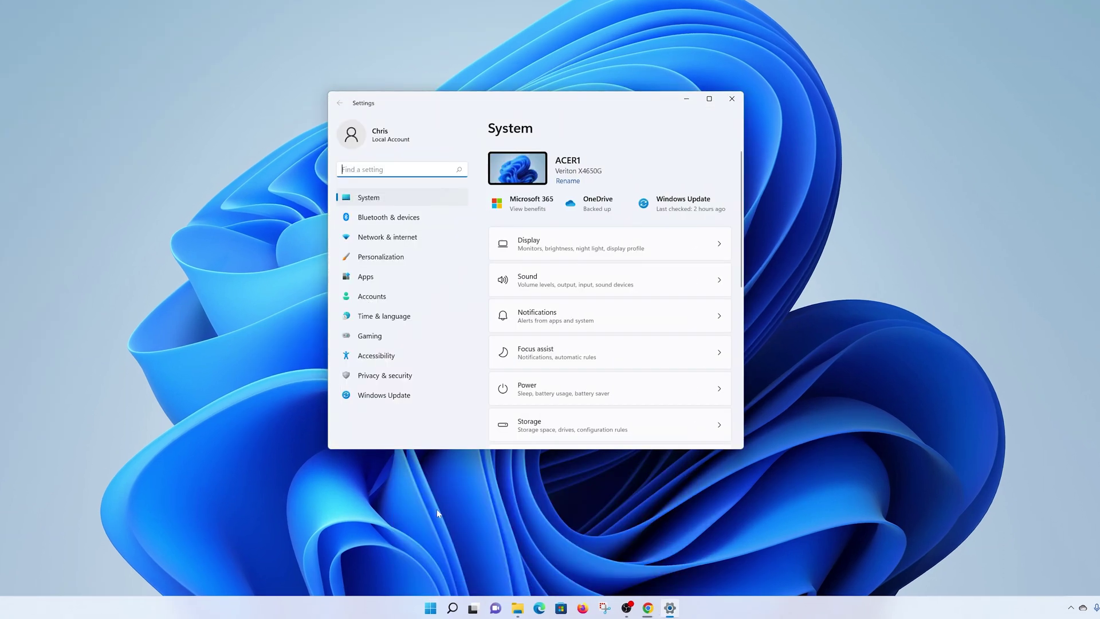
right_click(434, 611)
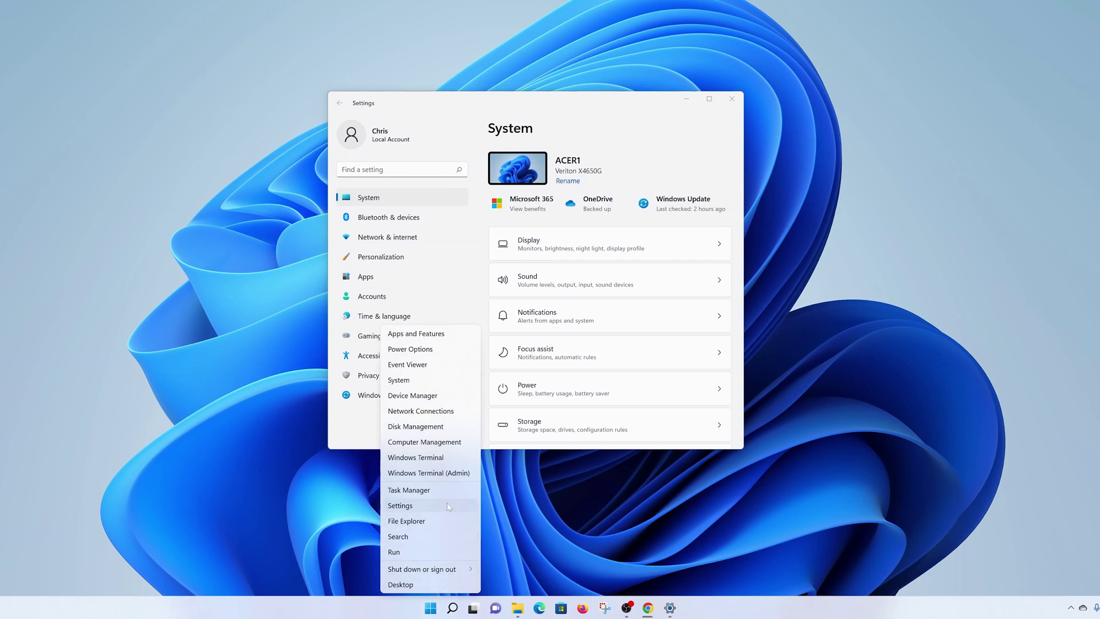
click(590, 105)
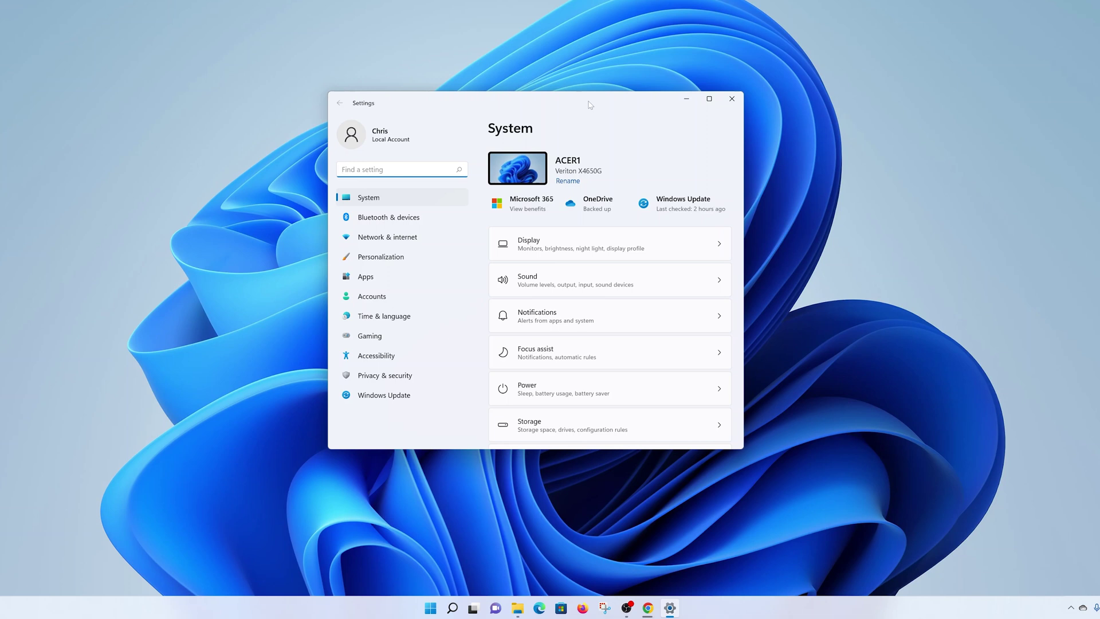
click(396, 297)
click(319, 295)
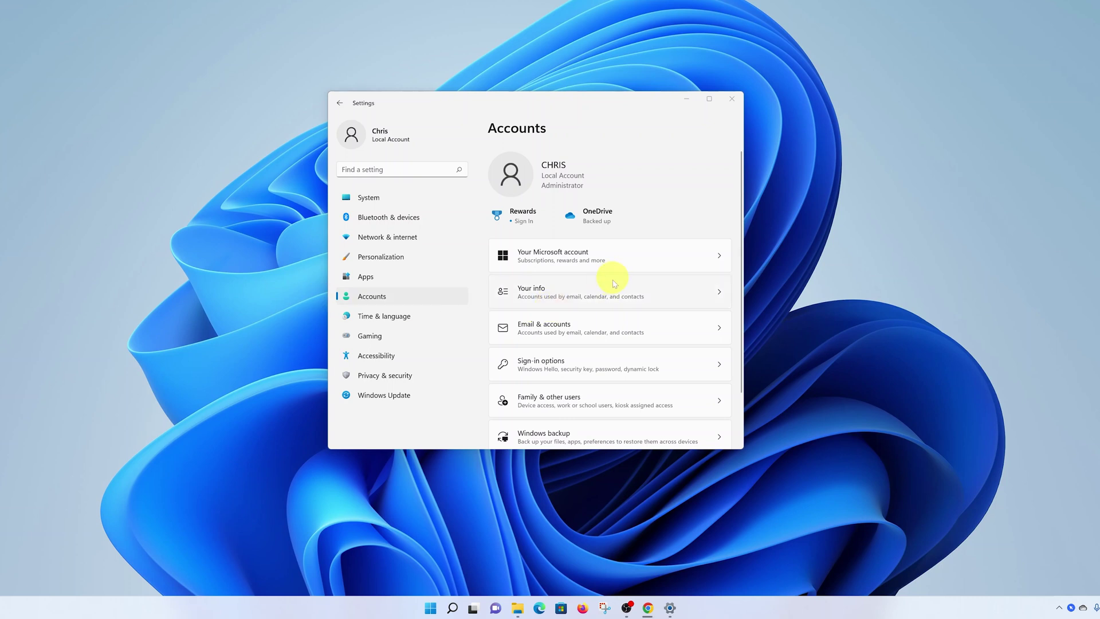
click(612, 298)
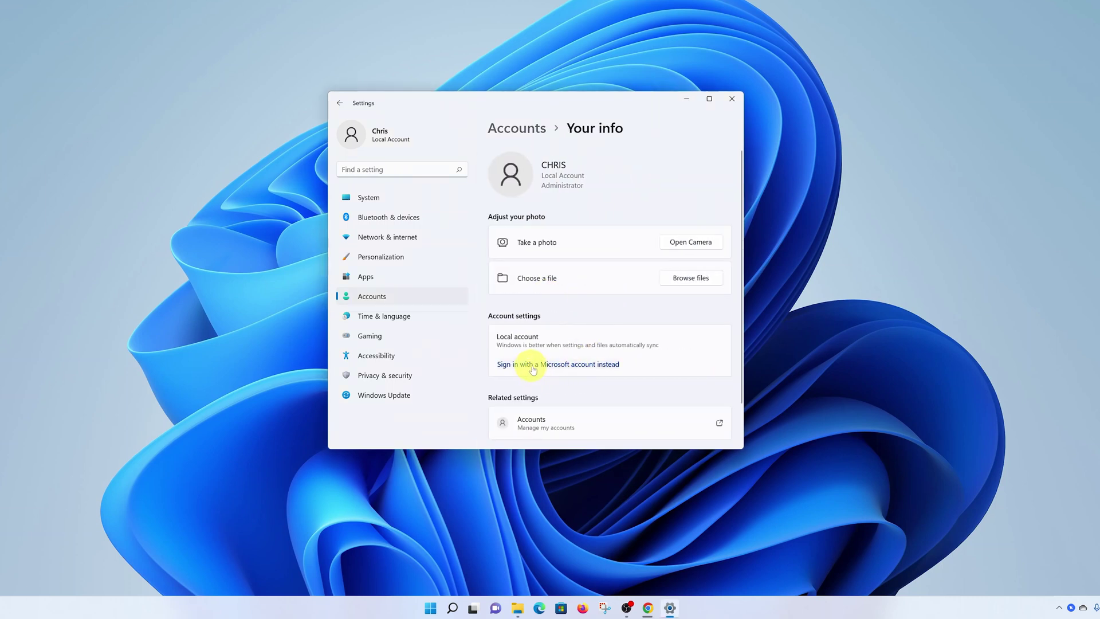
Begin the Microsoft account switch, entering the account e-mail and the current Windows password.
click(571, 366)
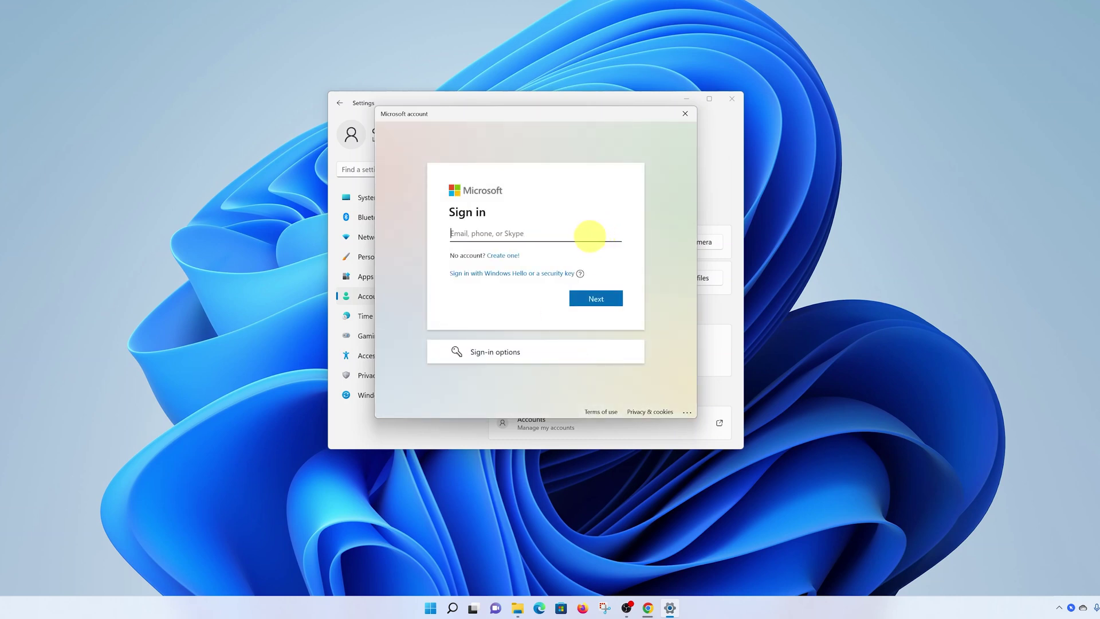
click(538, 236)
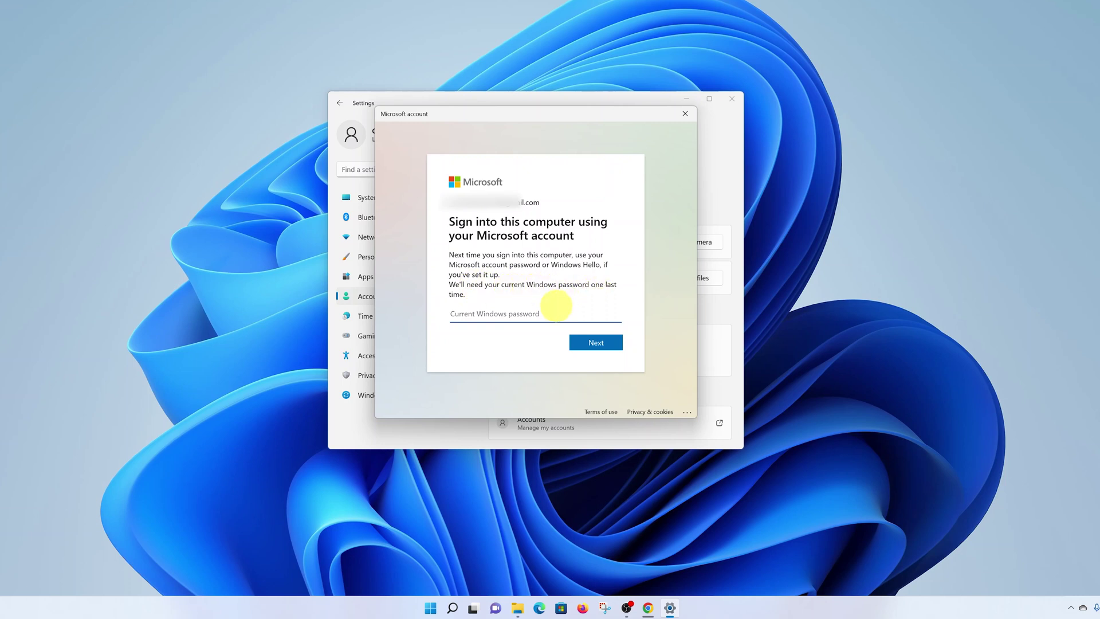
click(565, 316)
text(••••••••••••••)
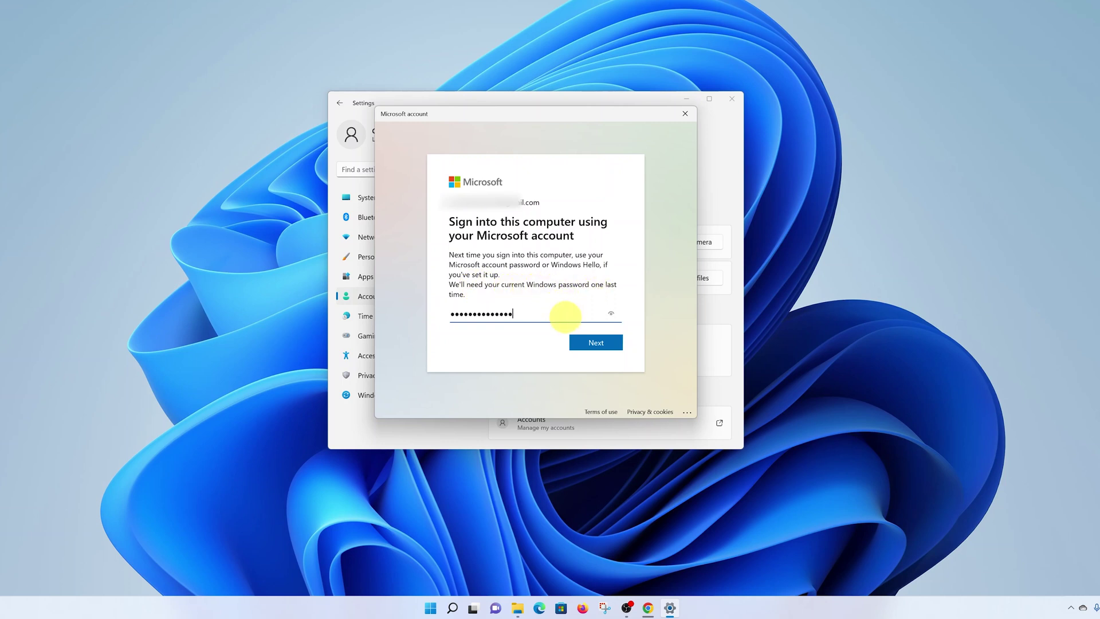
click(596, 344)
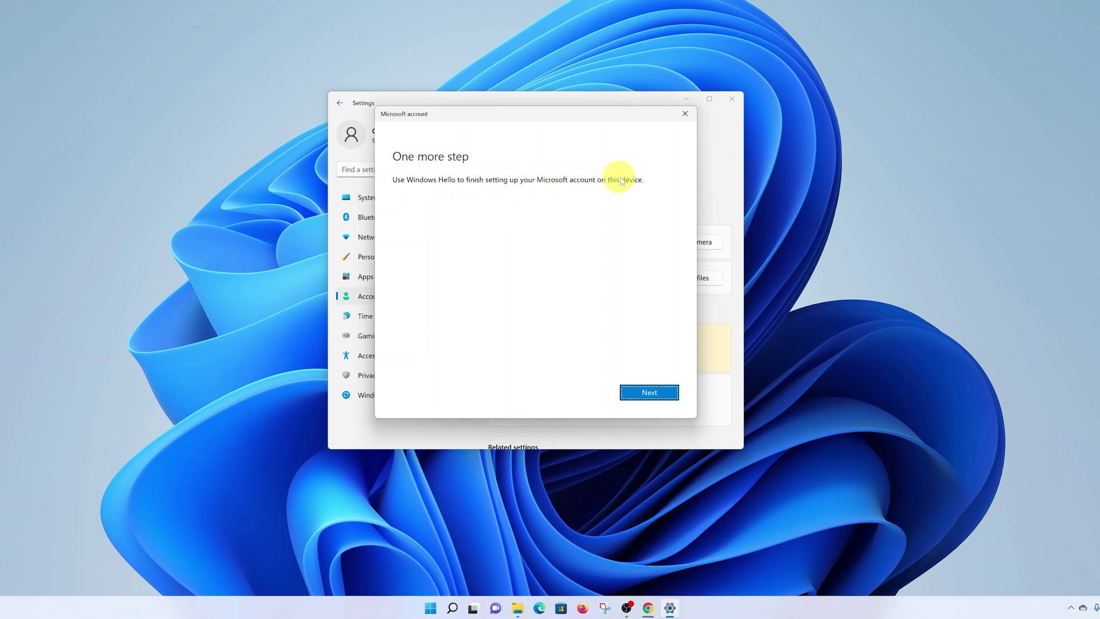
Continue to Windows Hello verification and enter the PIN to complete the switch.
click(656, 394)
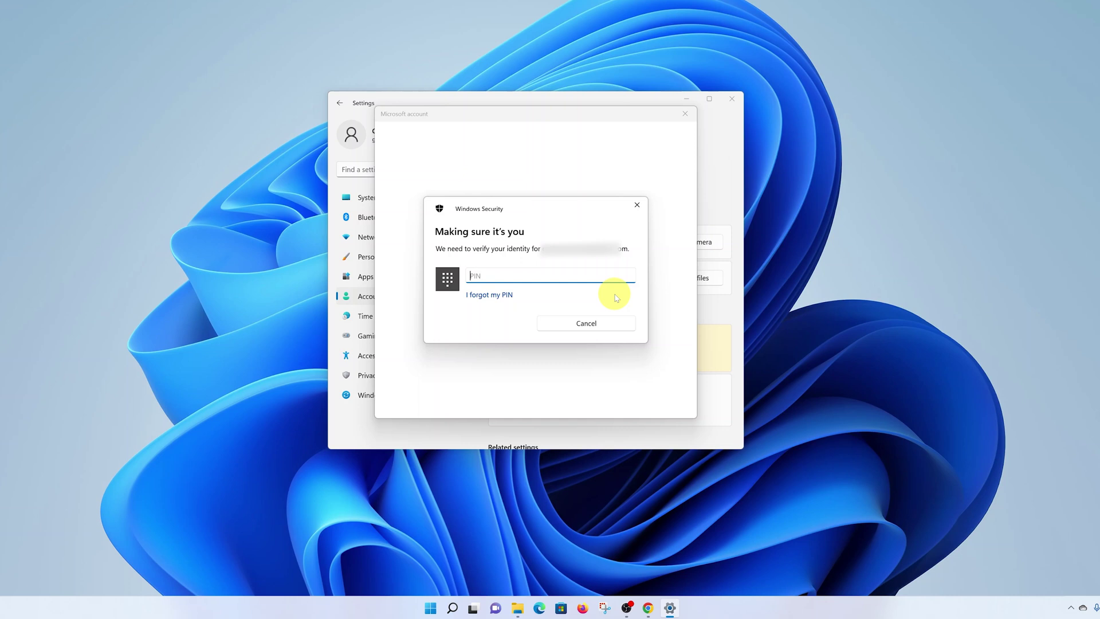
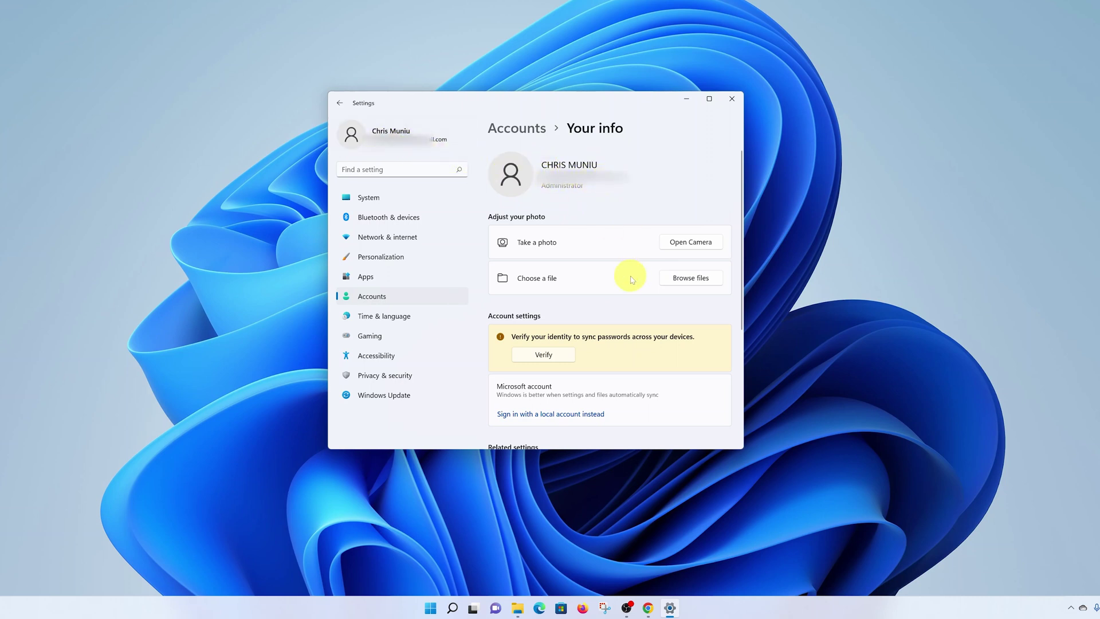
Verify identity for password sync with a verification code sent by e-mail.
scroll(632, 279, down, 2)
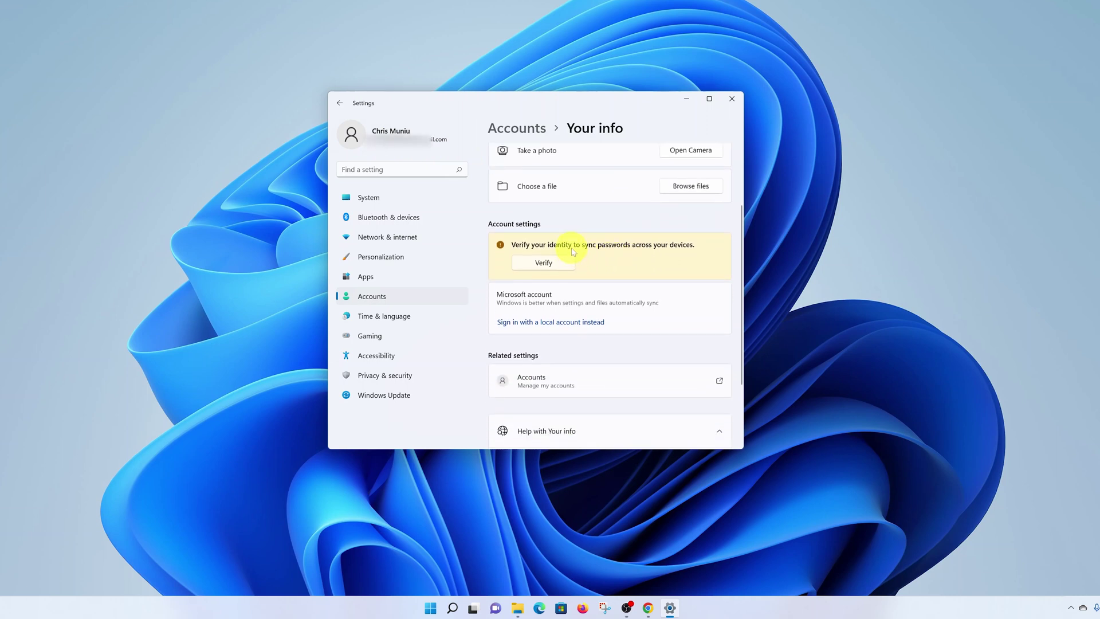
click(548, 268)
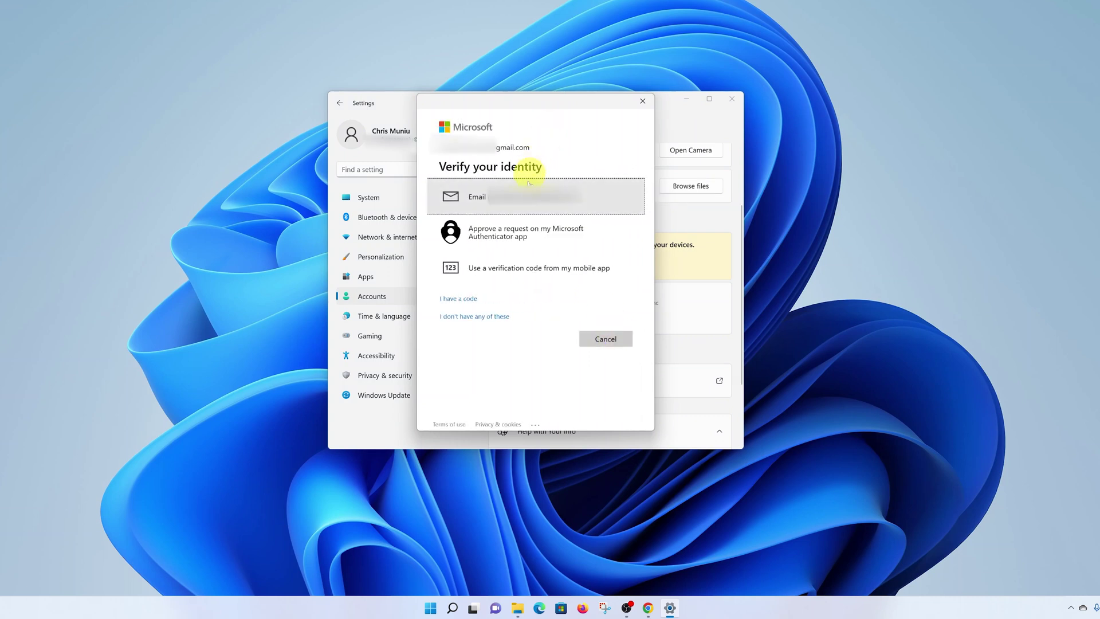
click(522, 205)
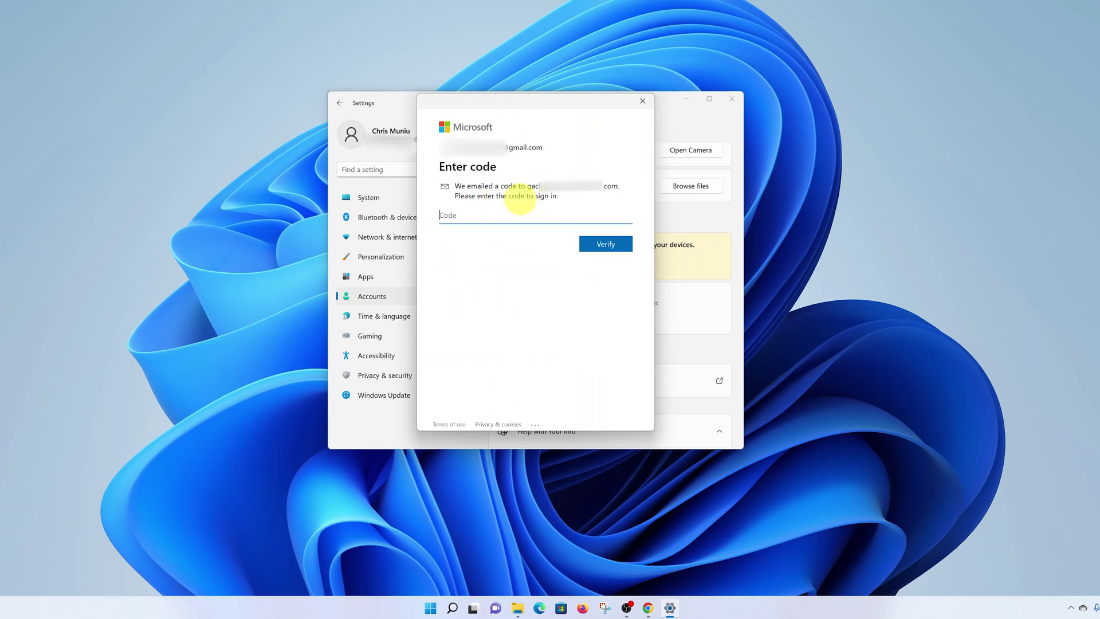
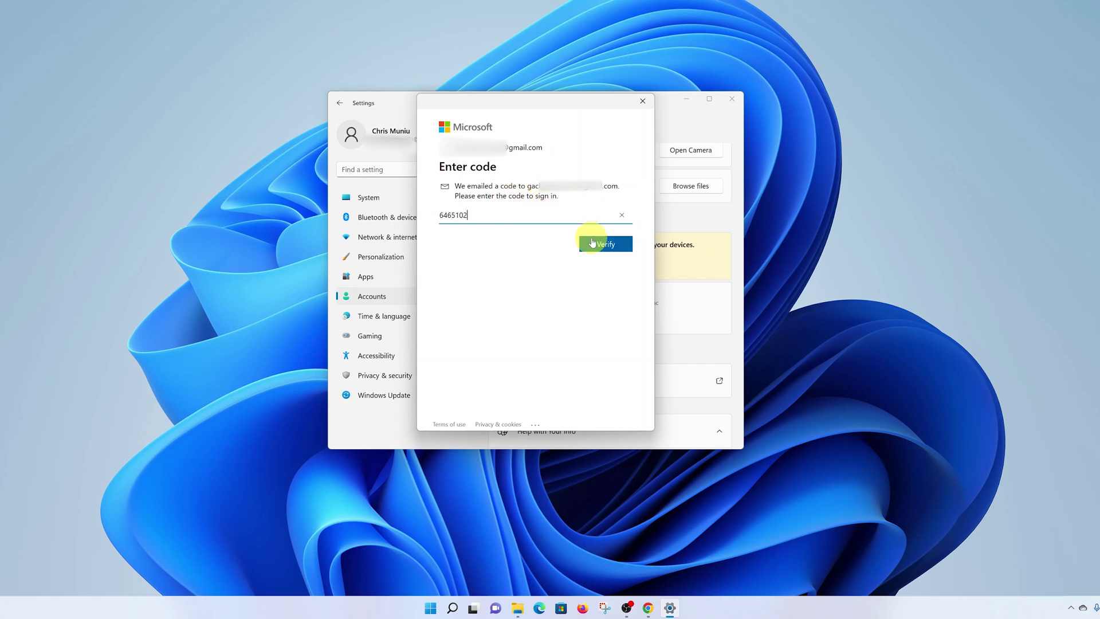
click(604, 248)
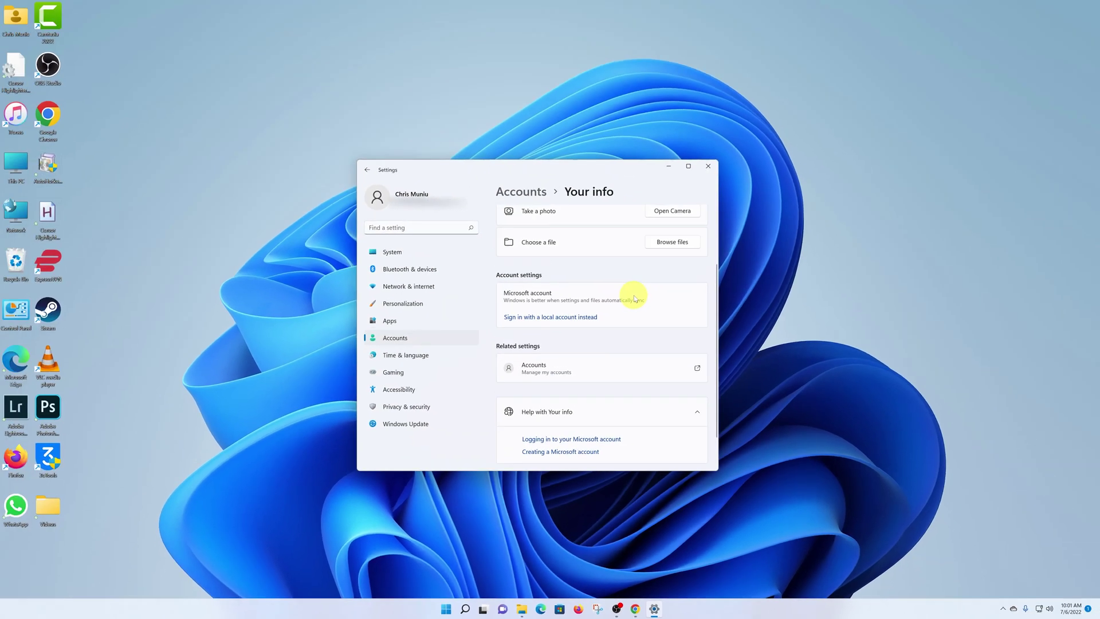
Confirm the Microsoft Store is signed in with the Microsoft account.
click(561, 609)
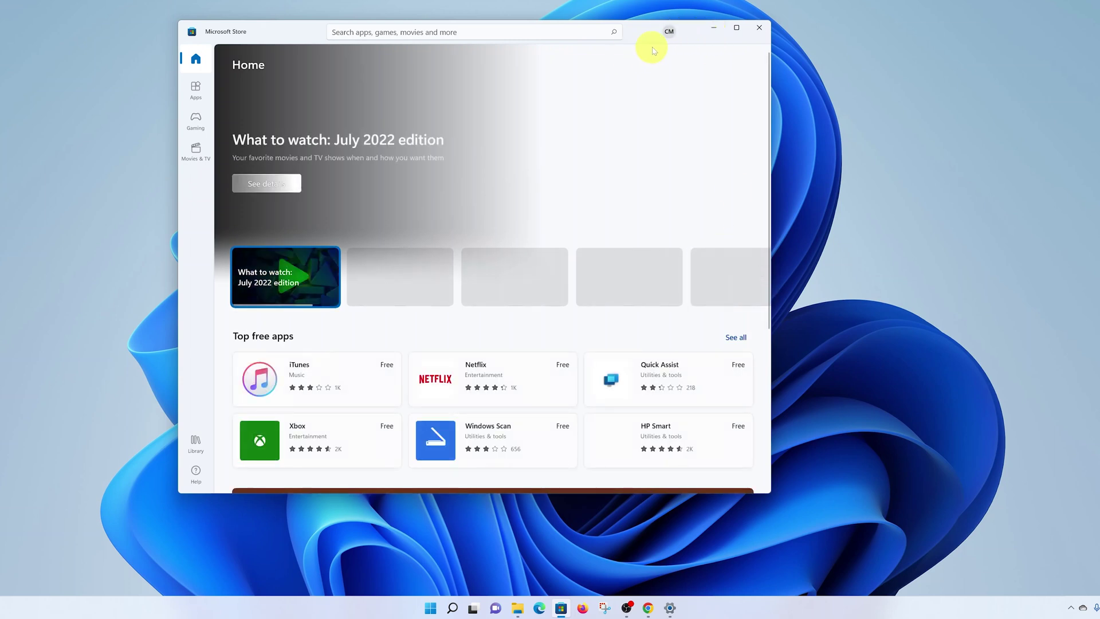
click(670, 32)
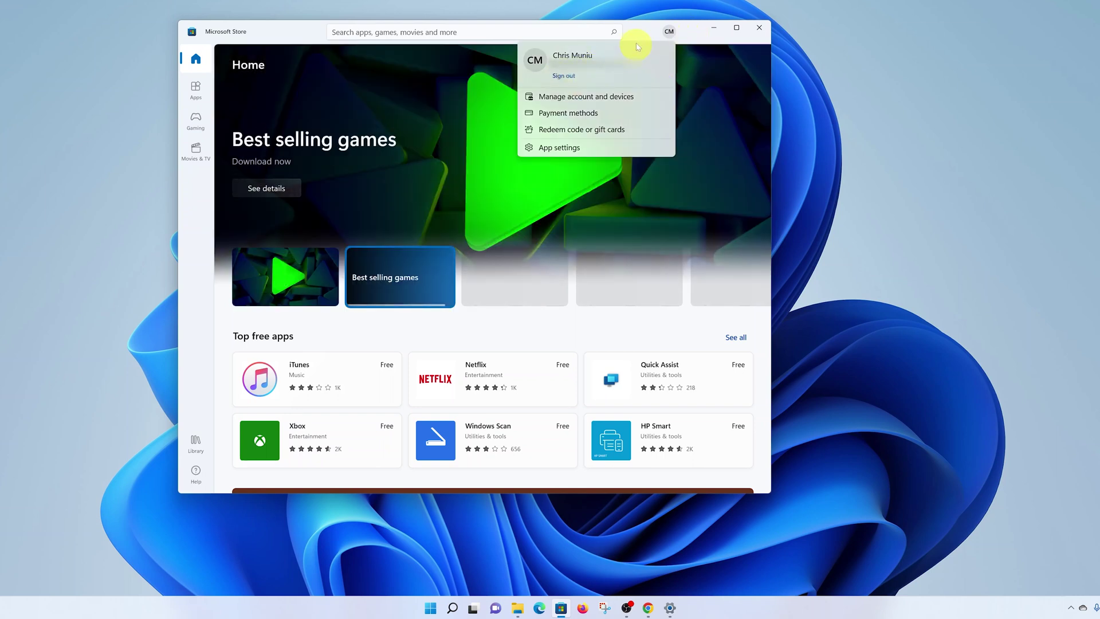
click(641, 30)
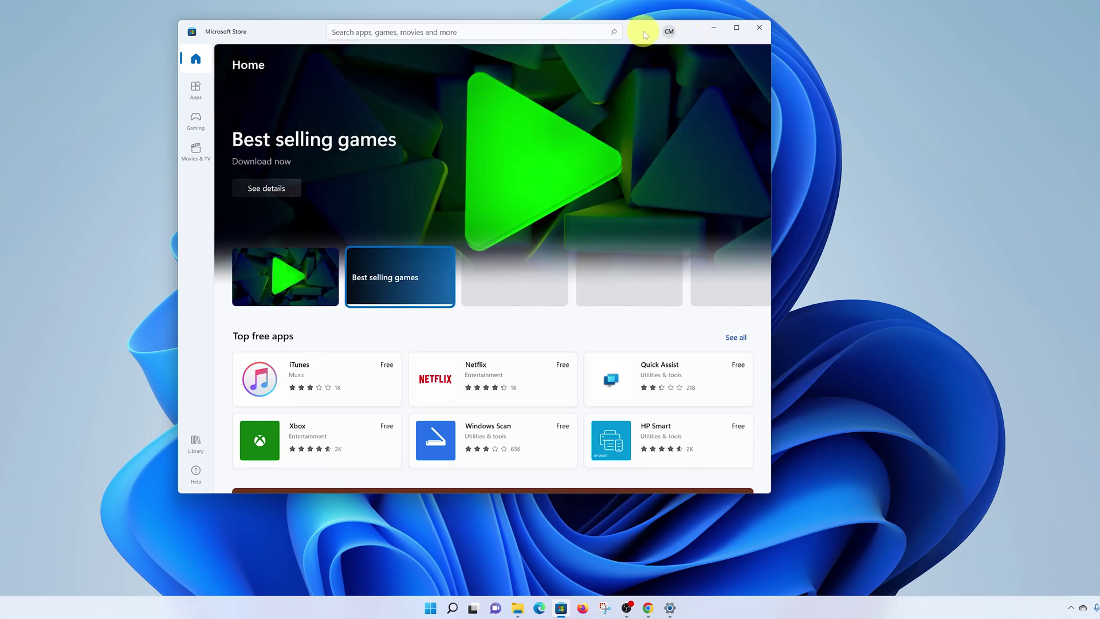
Check Edge's signed-in profile, minimize Edge and the Store, and close Settings.
click(540, 608)
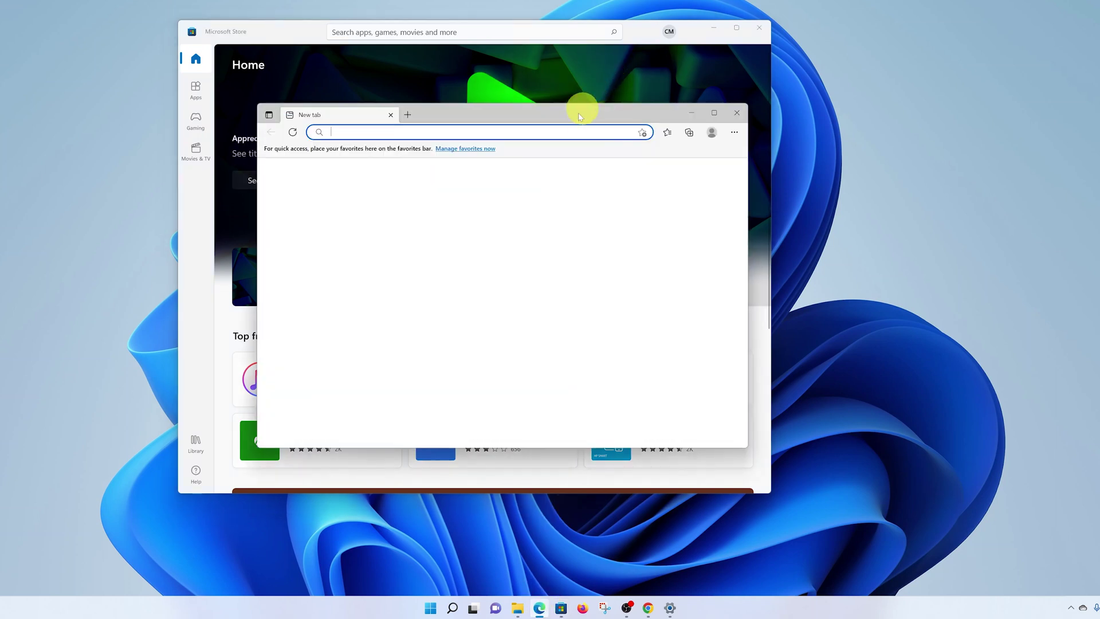
drag(579, 111, 613, 52)
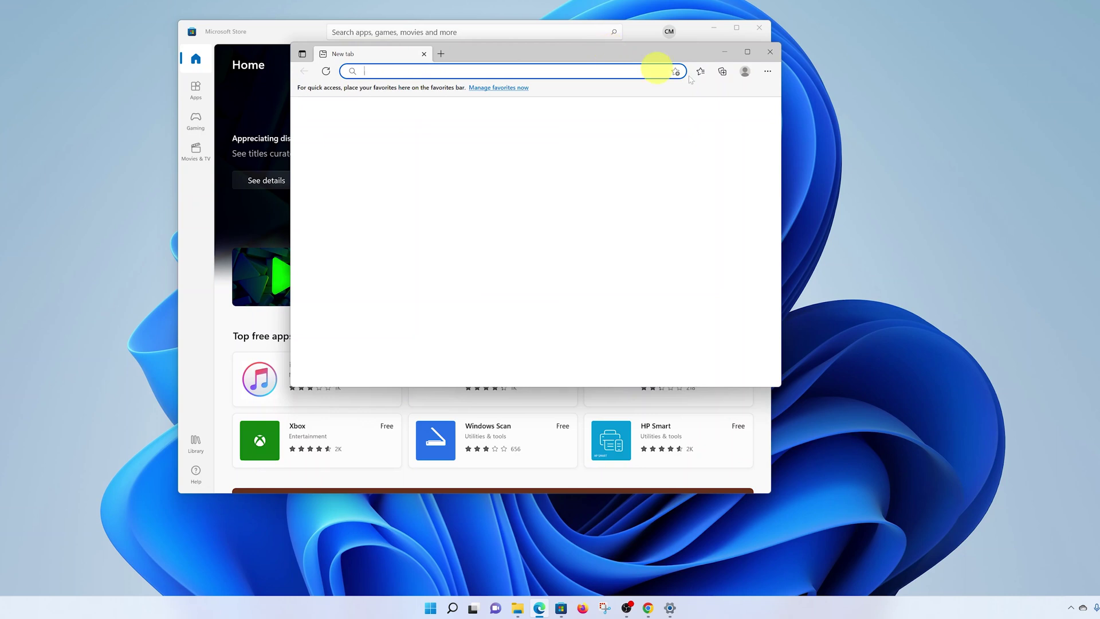
click(745, 72)
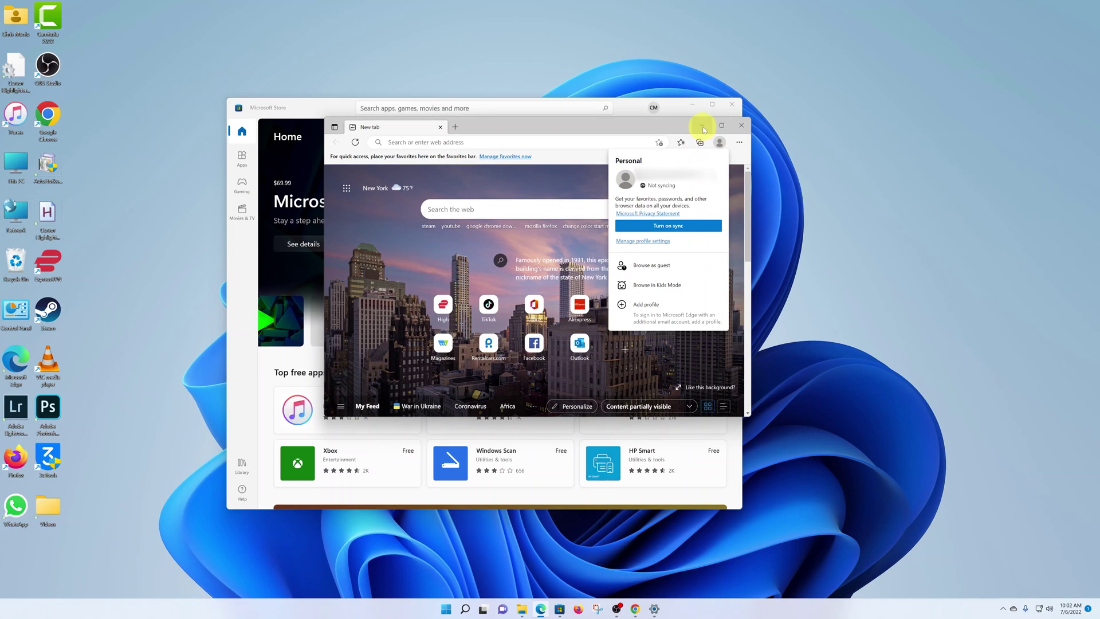
click(703, 125)
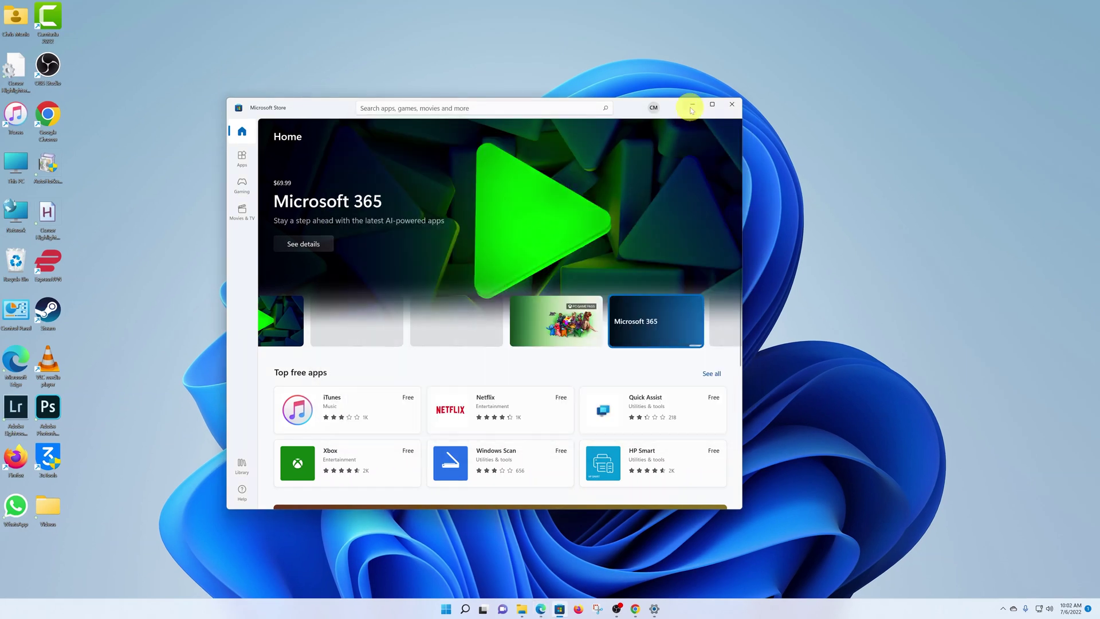
click(692, 107)
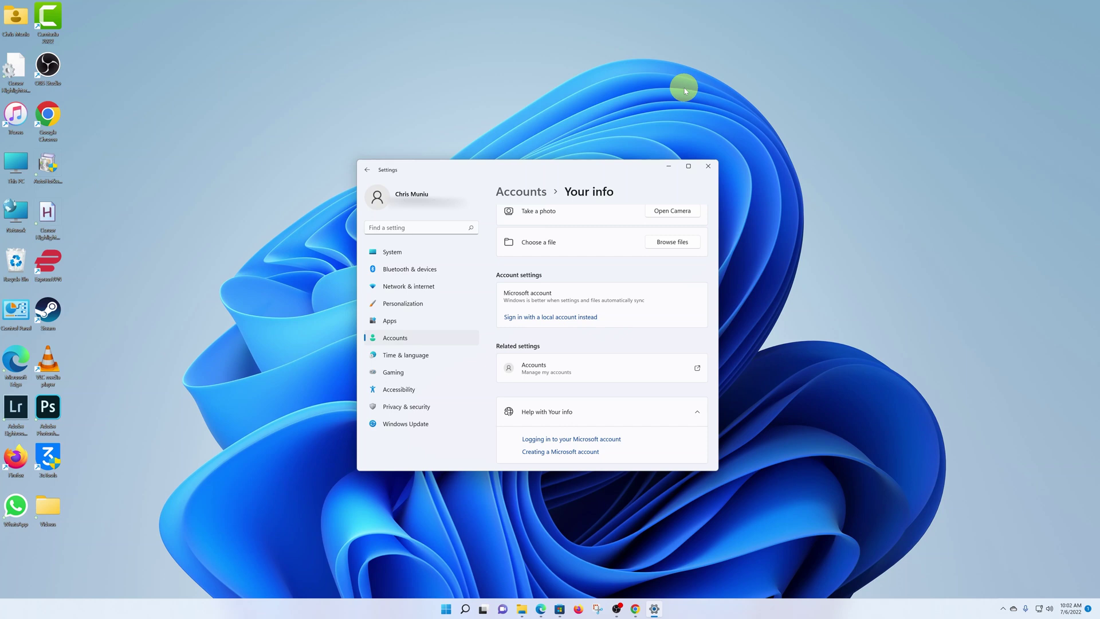
click(709, 167)
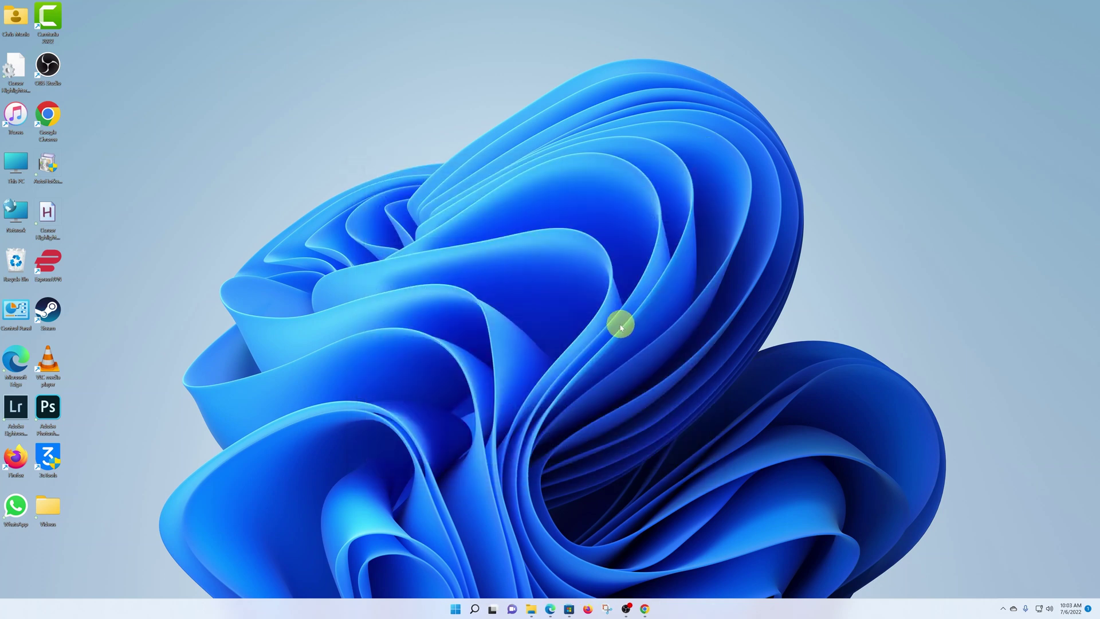
Reopen Settings > Accounts > Your info and choose to sign in with a local account instead.
click(454, 612)
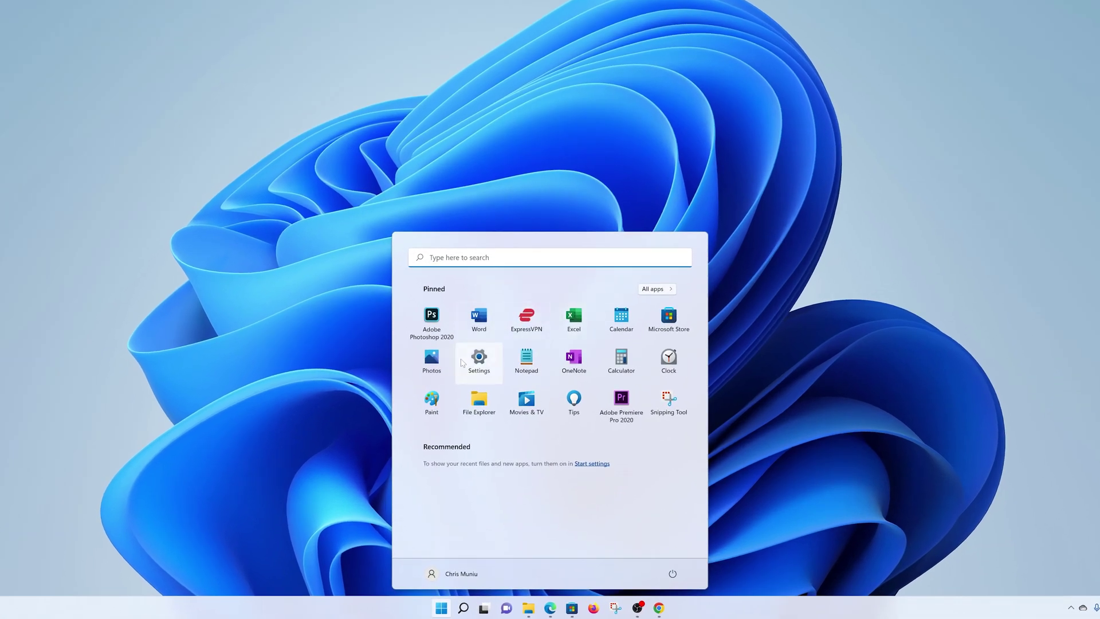
click(474, 360)
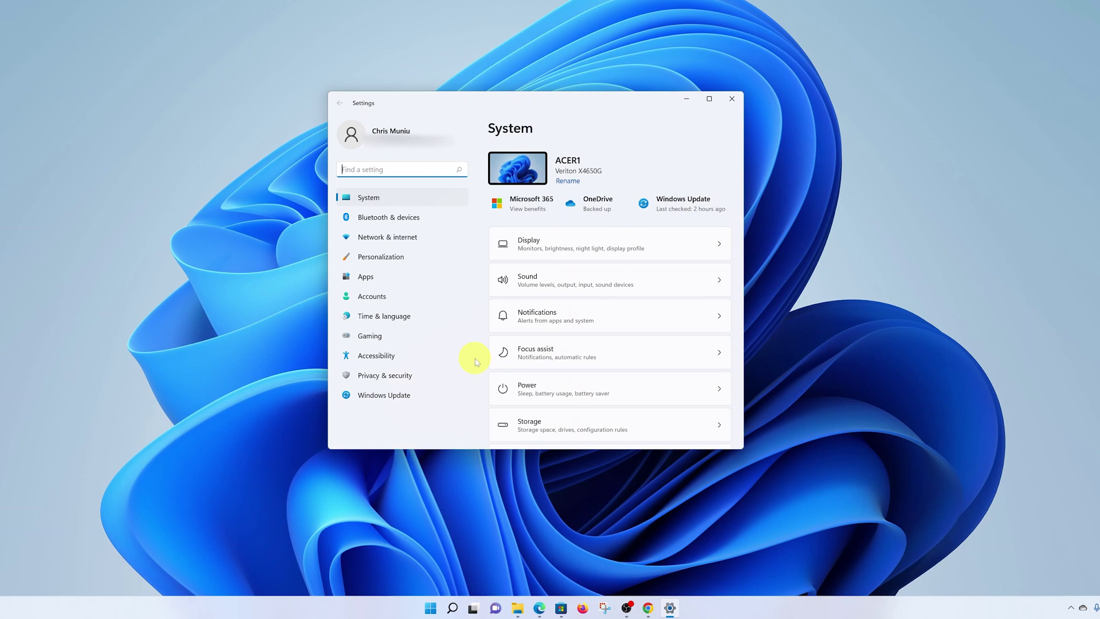
click(424, 302)
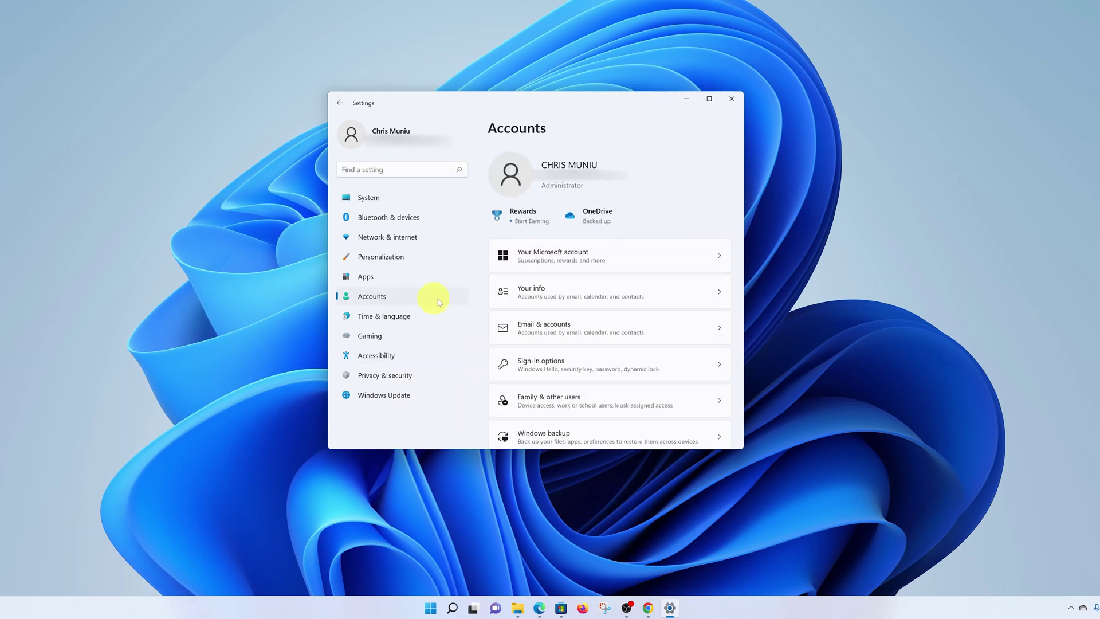
click(613, 296)
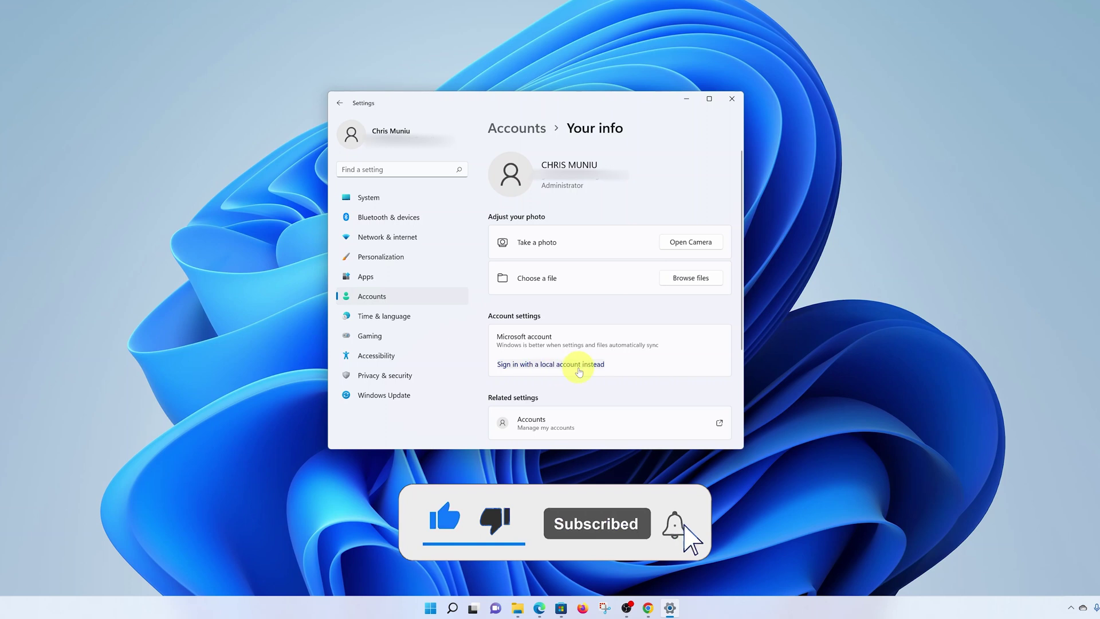
click(581, 367)
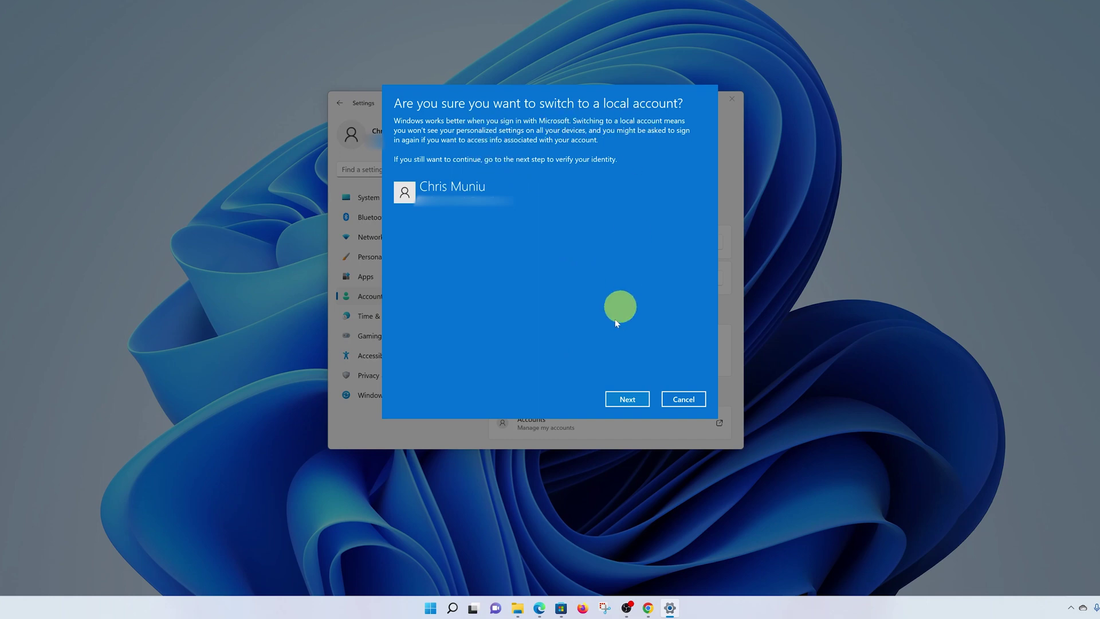
Verify with the PIN, set the local password with hint 'Luks', and sign out to finish.
click(627, 400)
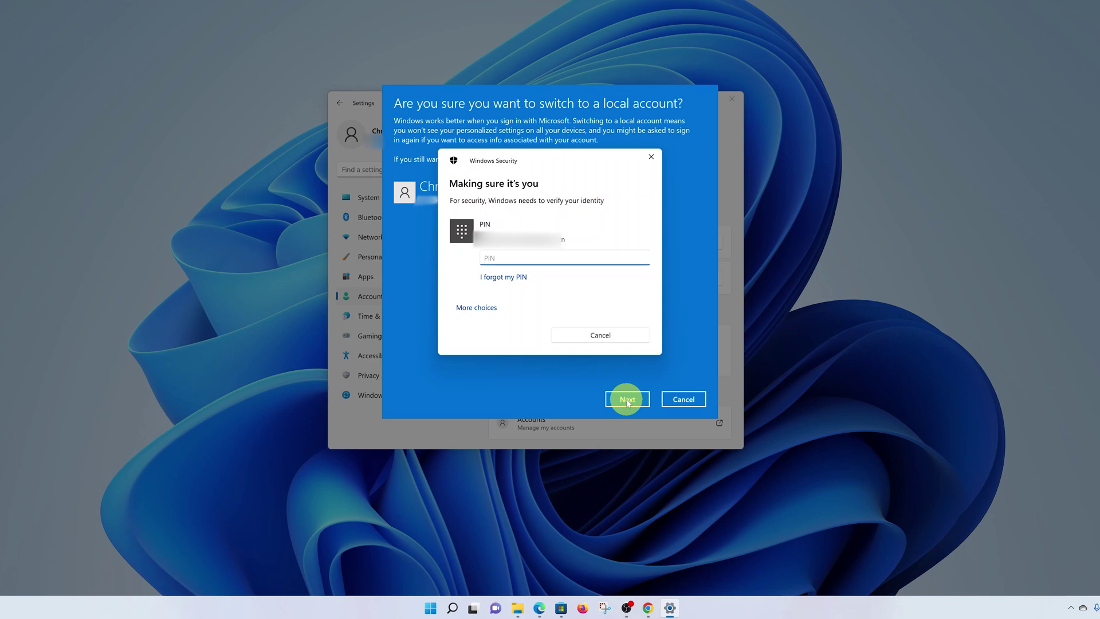
text(••••)
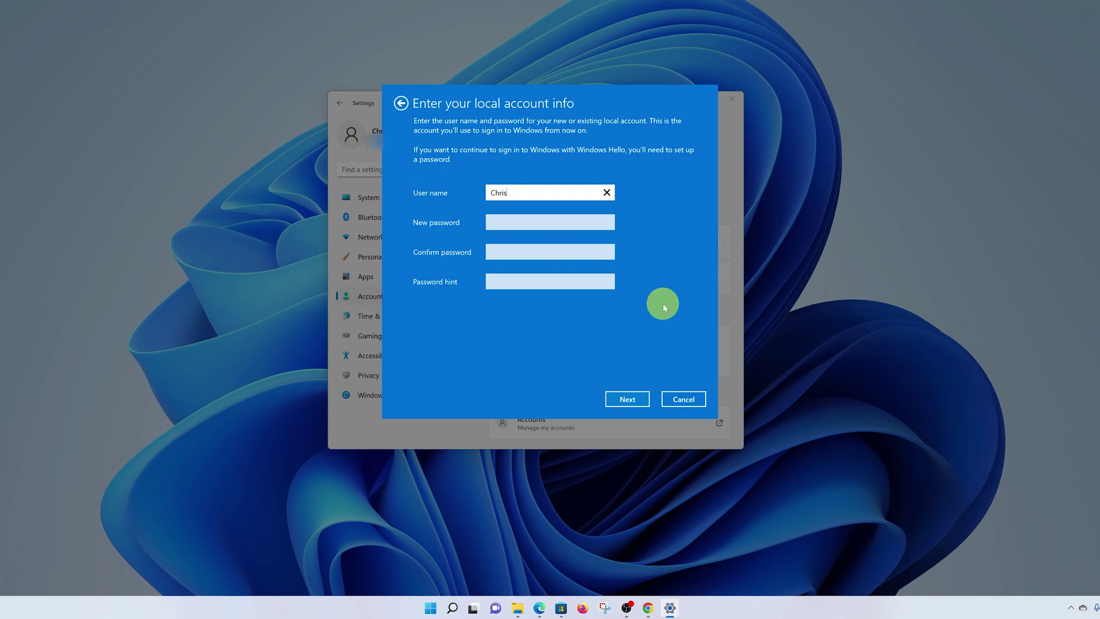
click(529, 224)
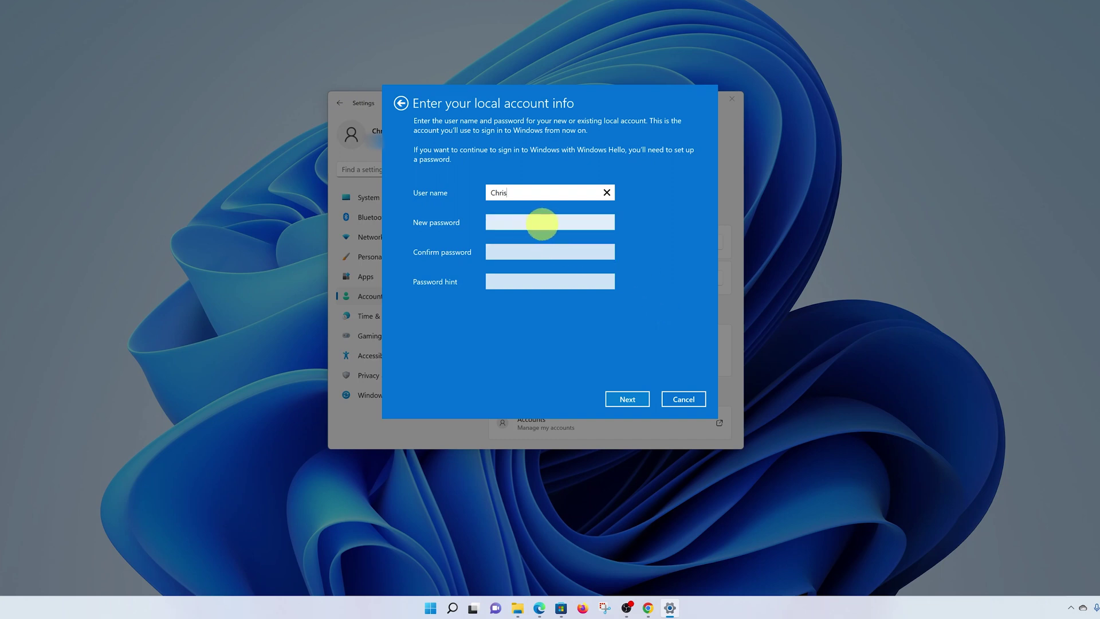
click(542, 224)
text(••••••••••••••)
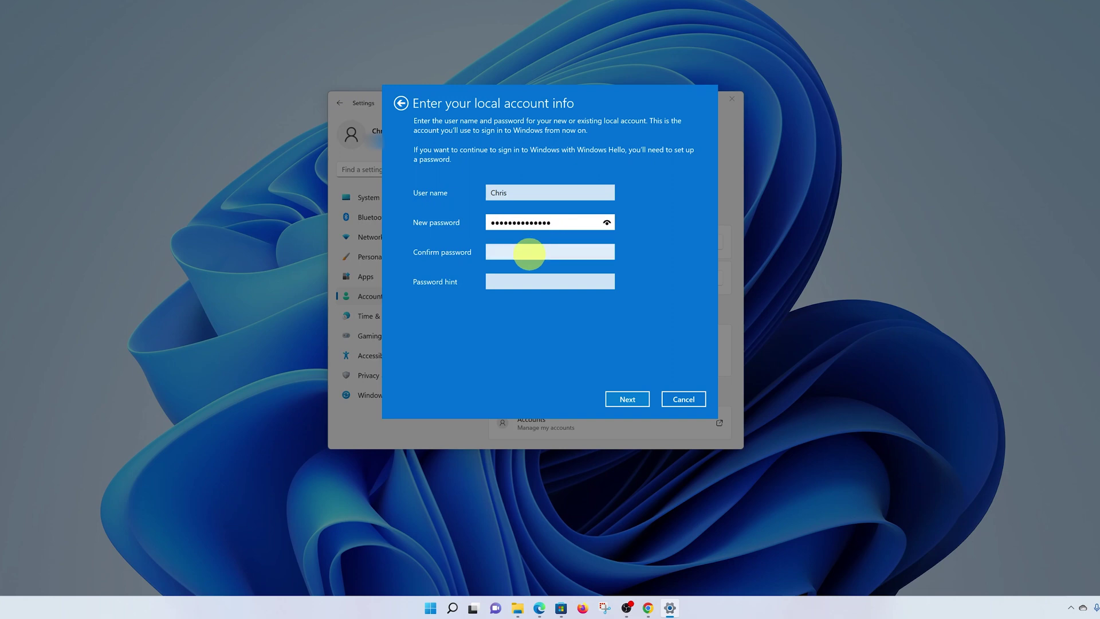
click(530, 253)
text(••••••••••••••)
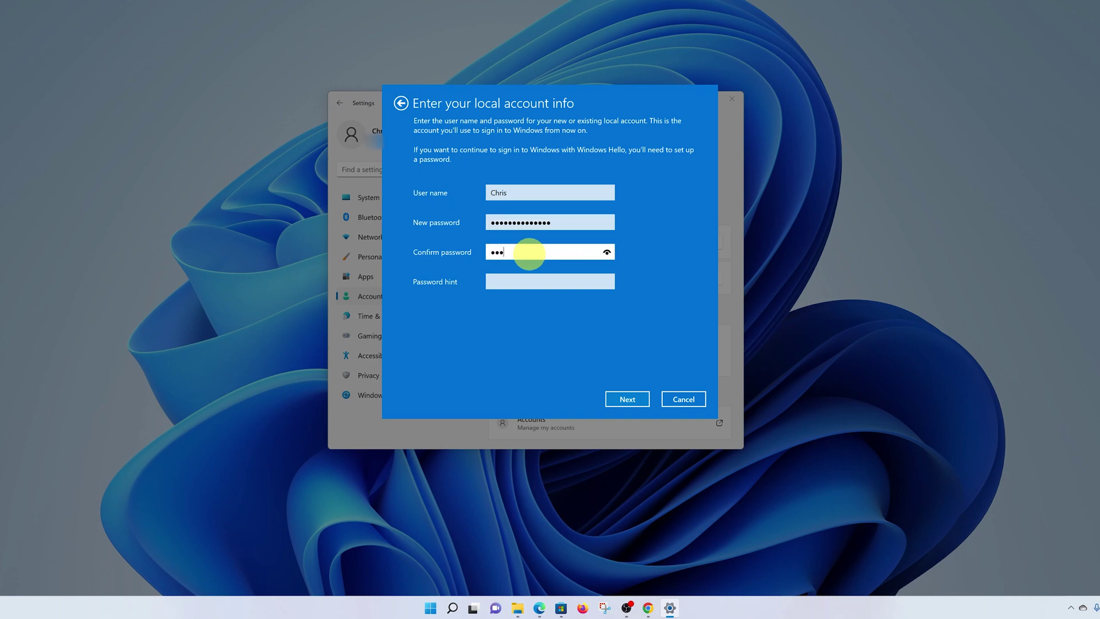
click(515, 280)
text(Luks)
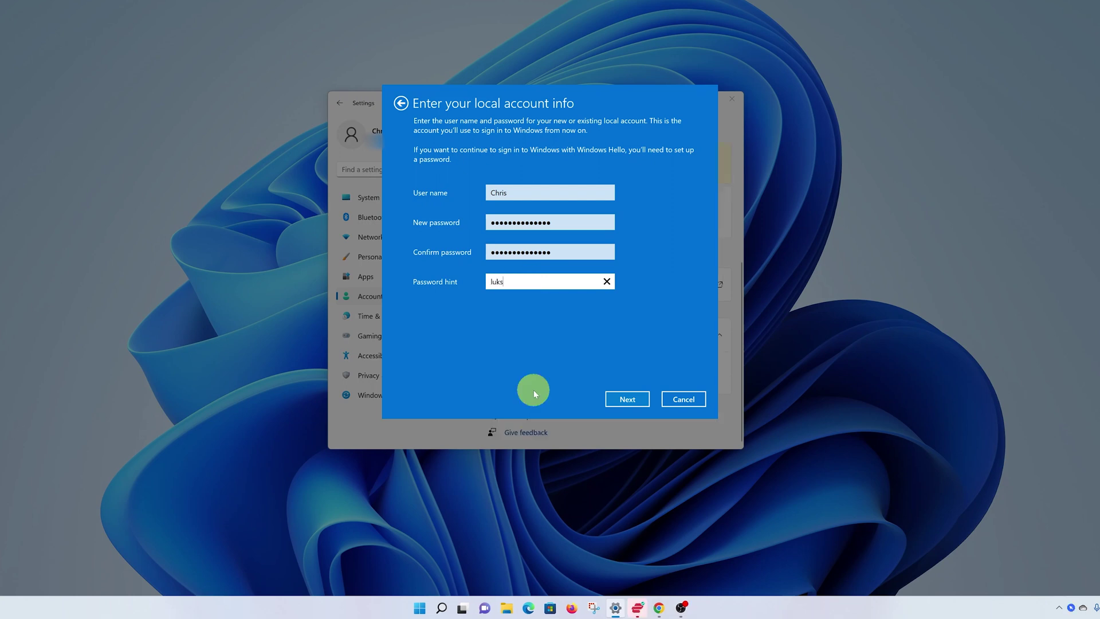
click(619, 398)
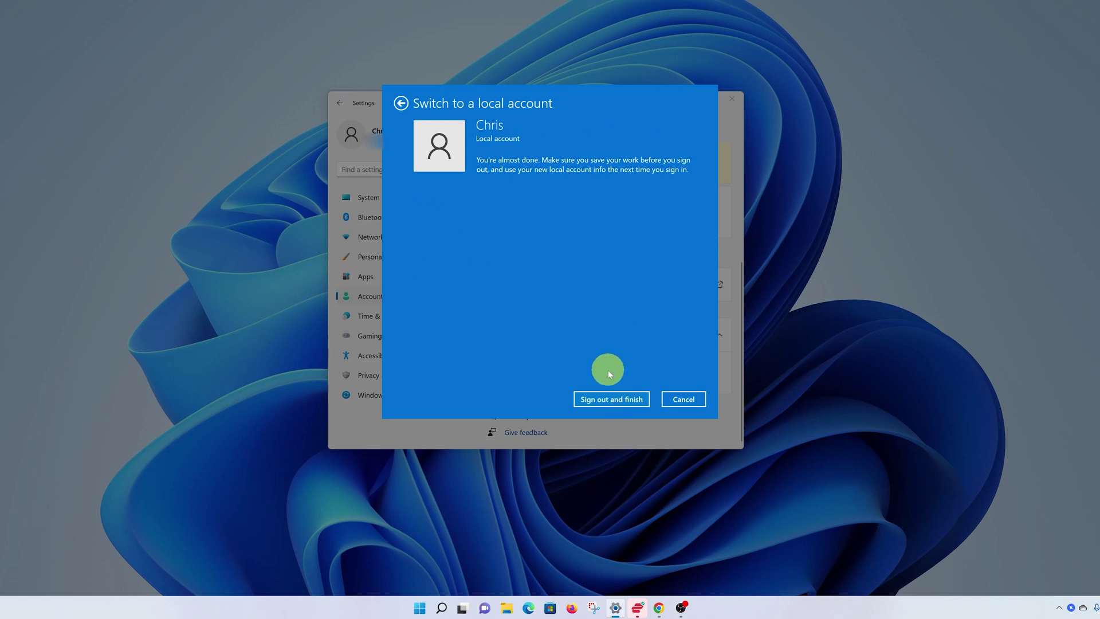
click(611, 400)
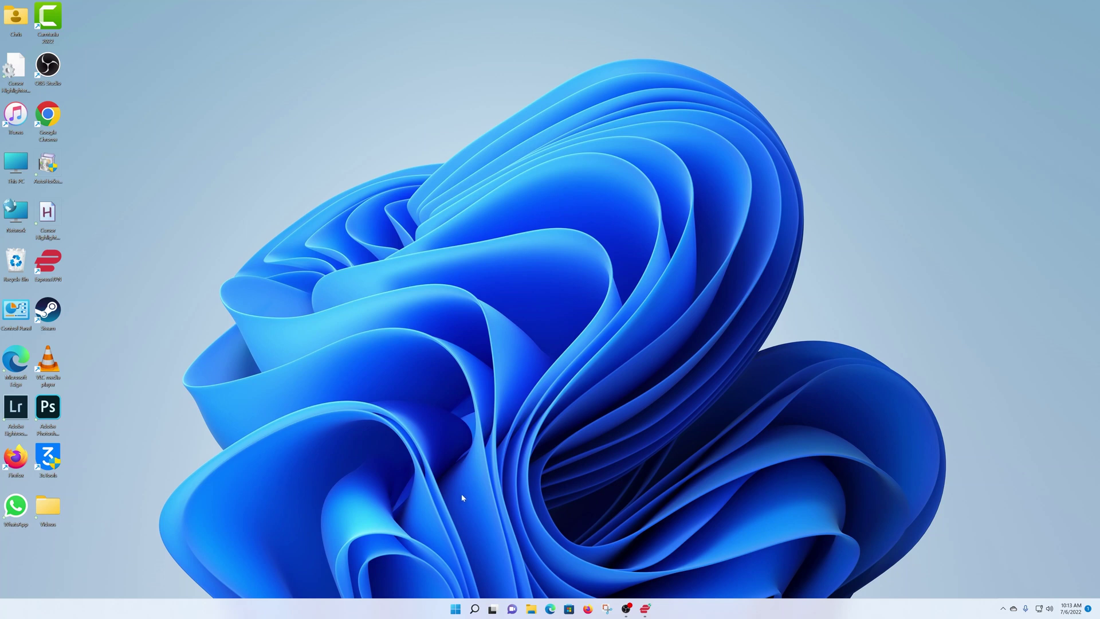
Open Settings > Accounts > Sign-in options.
click(457, 611)
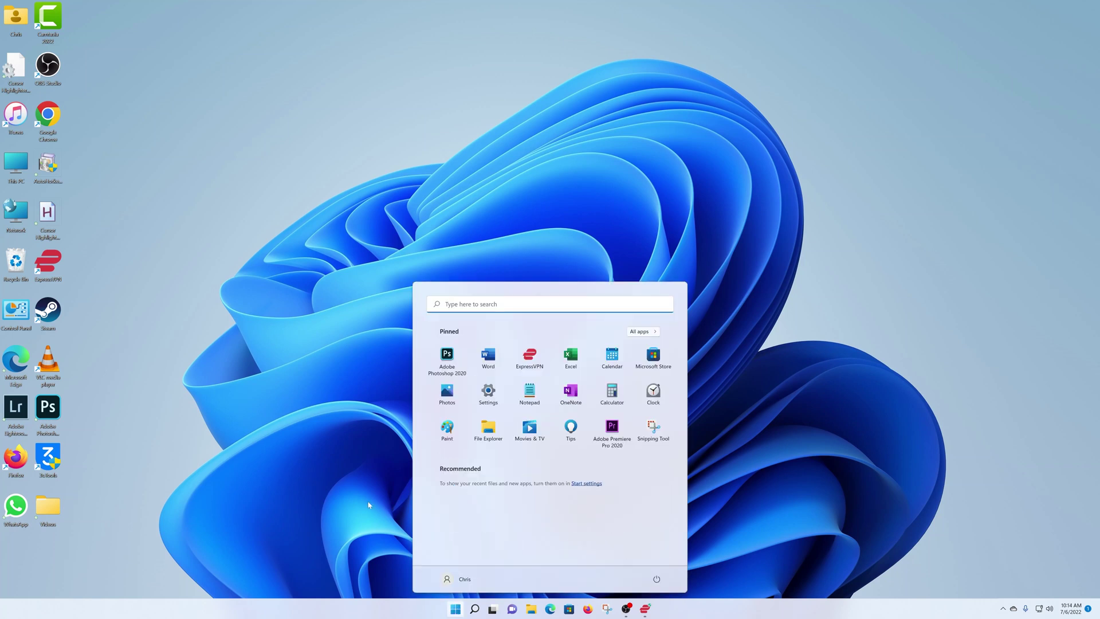
click(489, 393)
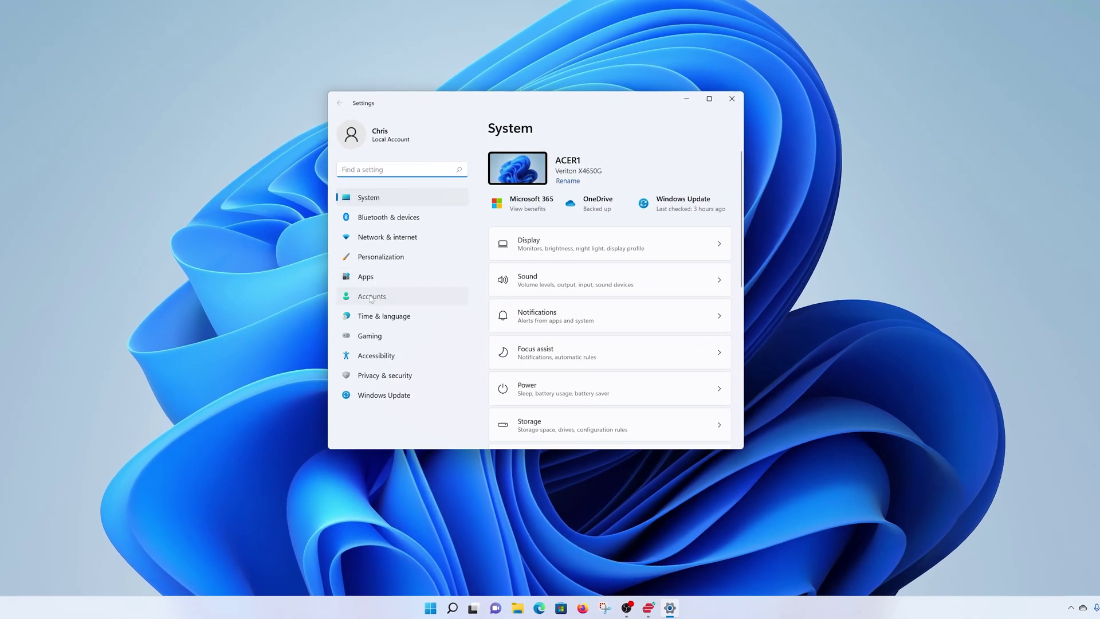
click(371, 297)
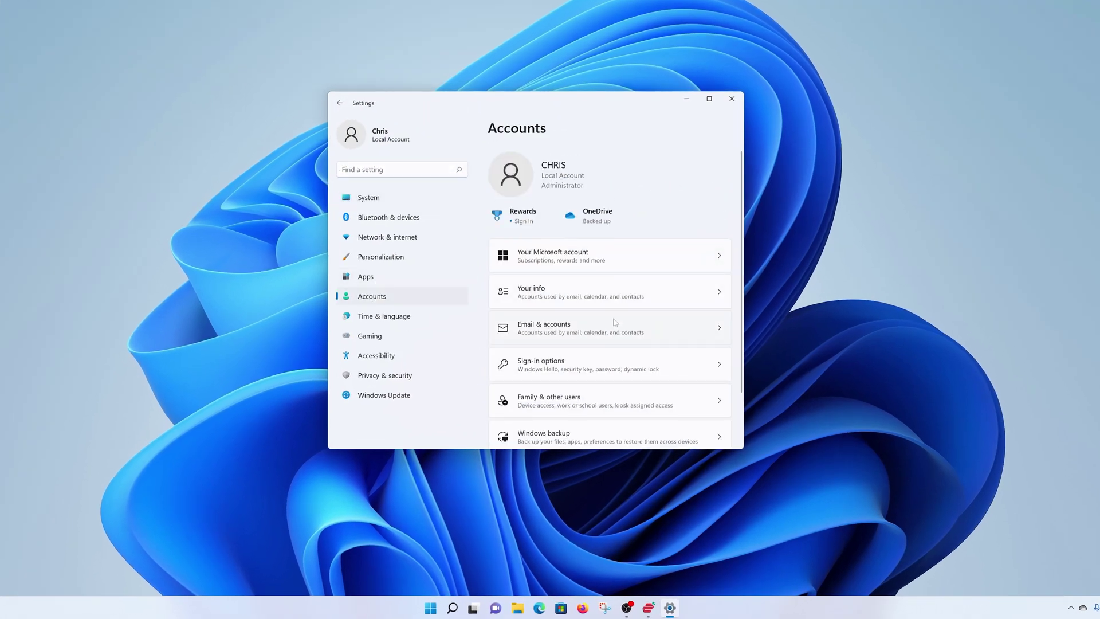
click(601, 365)
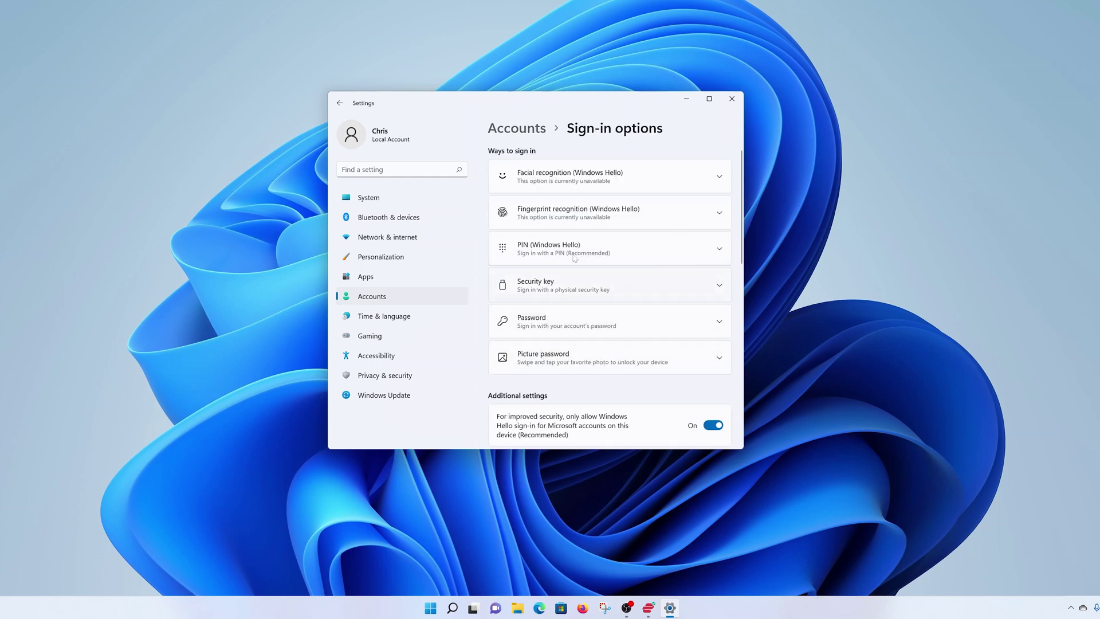
Remove the Windows Hello PIN, confirming with the account password.
click(617, 255)
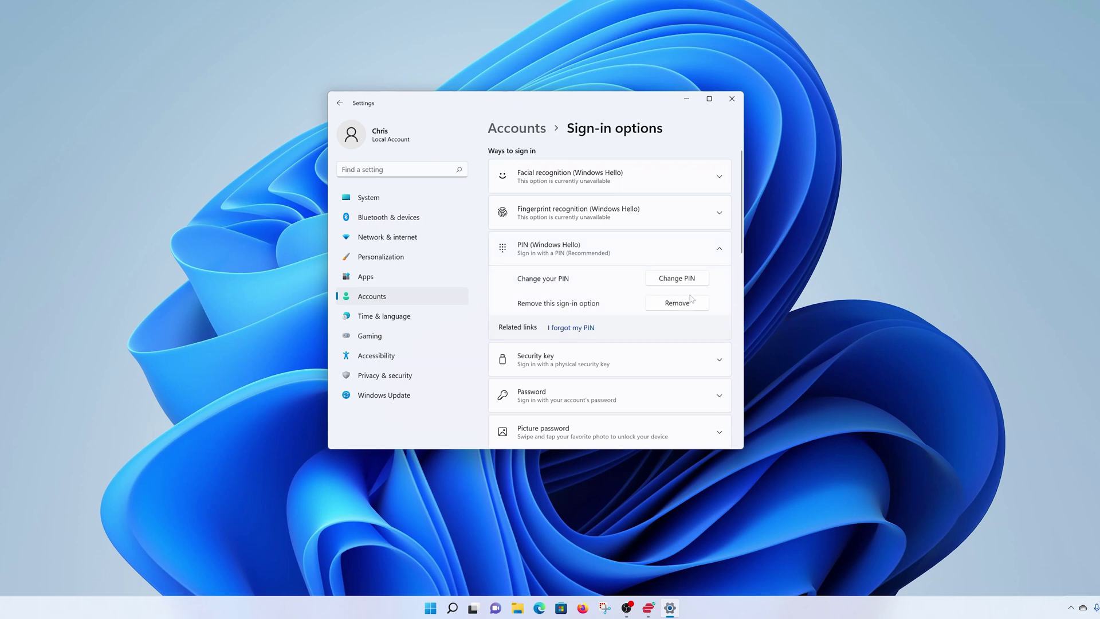
click(687, 304)
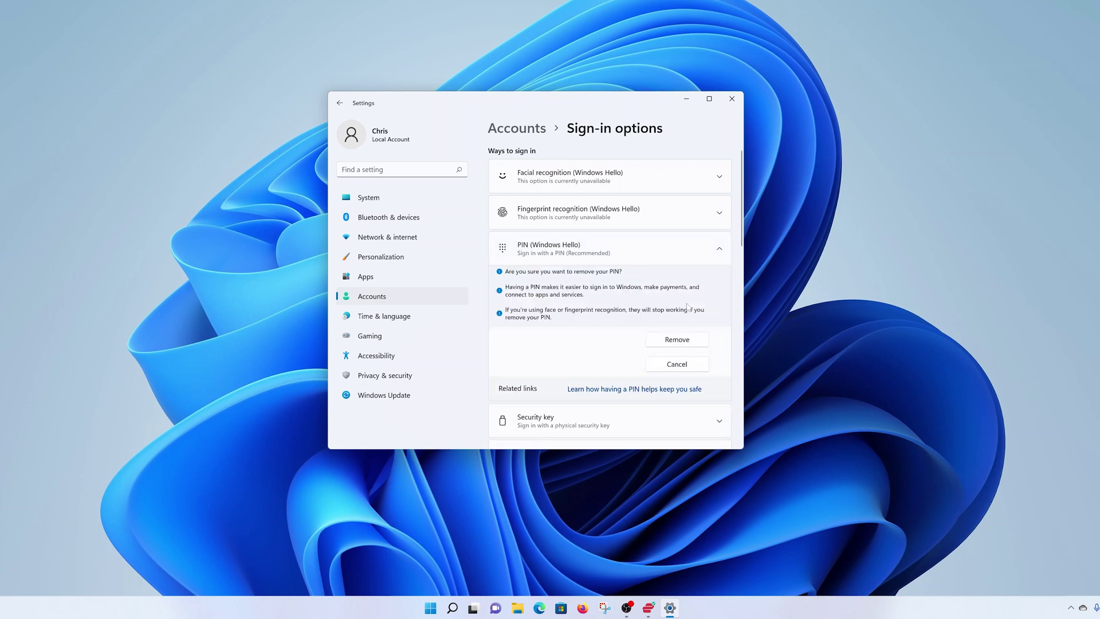
click(668, 341)
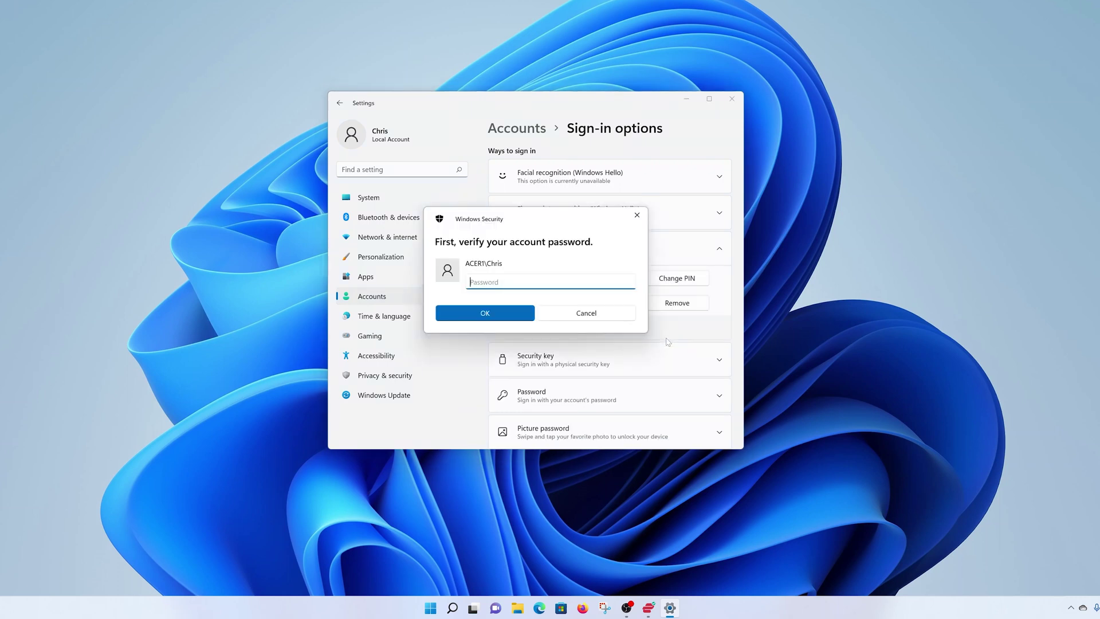
text(••••••••••••••)
click(521, 313)
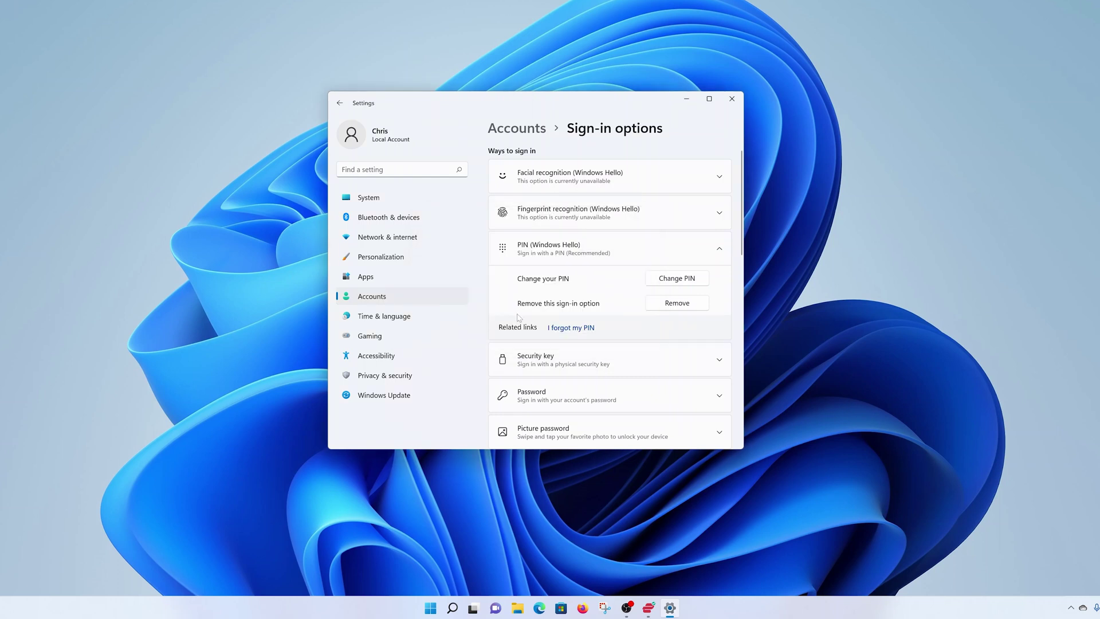